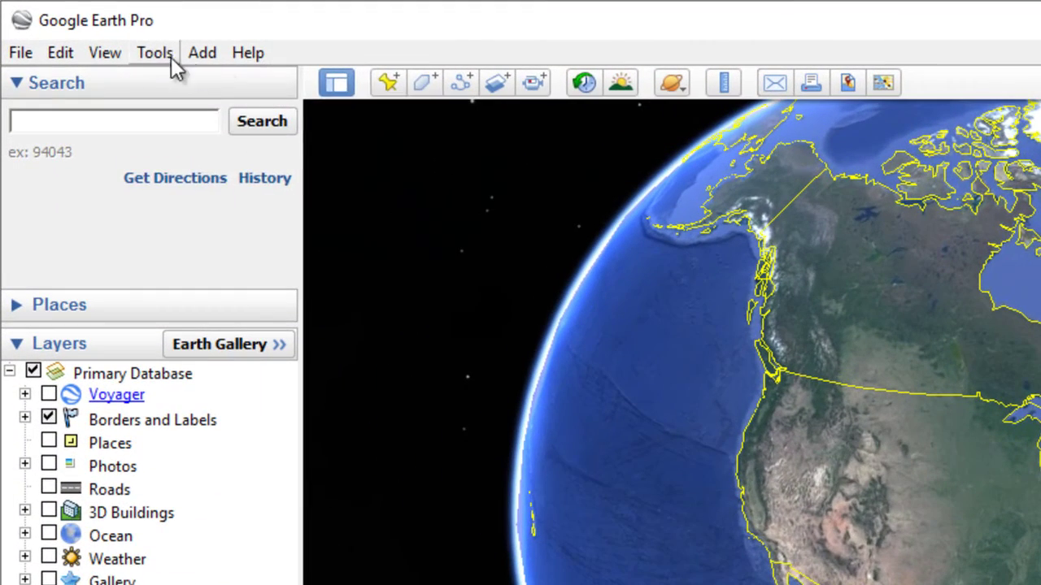
Set Google Earth's 3D View to show Universal Transverse Mercator coordinates in Meters, Kilometers
left_click(148, 52)
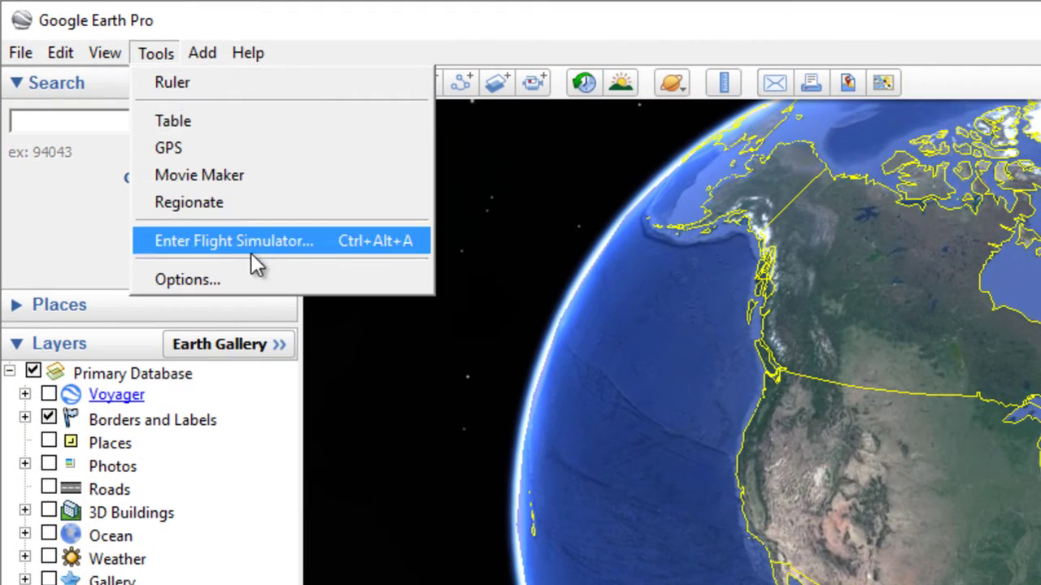
left_click(253, 275)
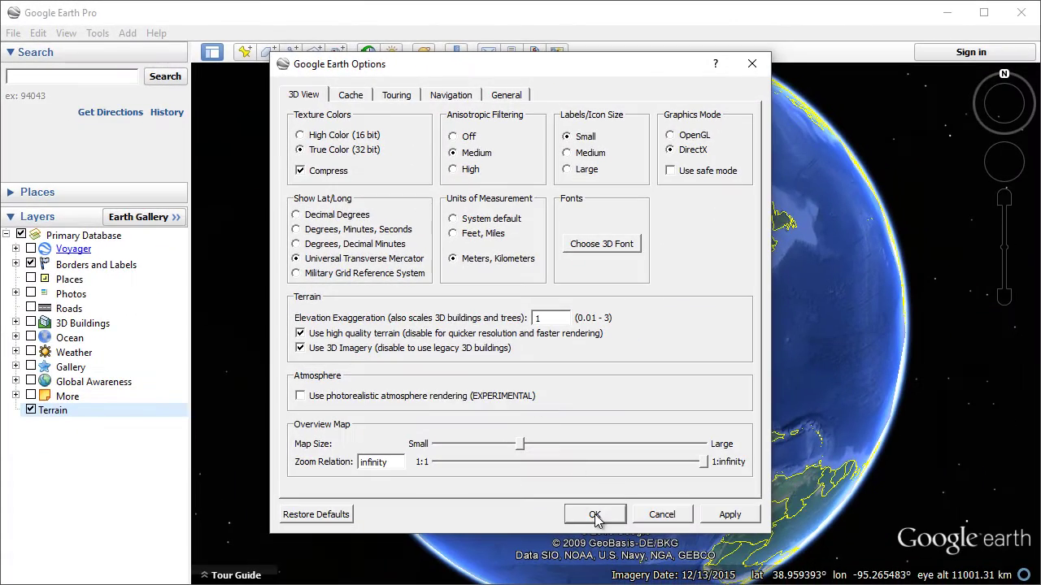
left_click(672, 581)
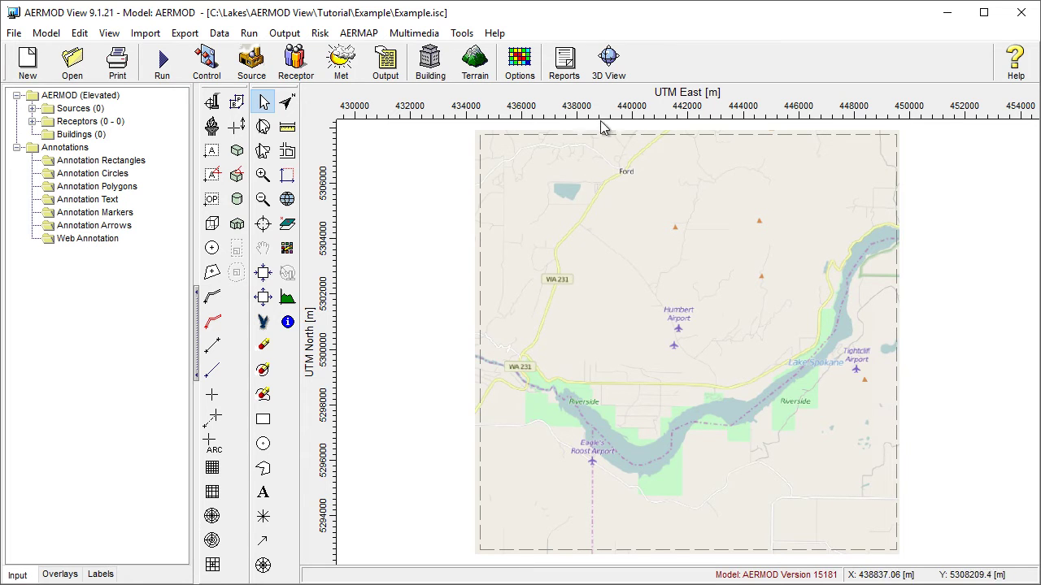
Export the Site Domain Boundary to Google Earth as Example.kml and open it there
left_click(608, 73)
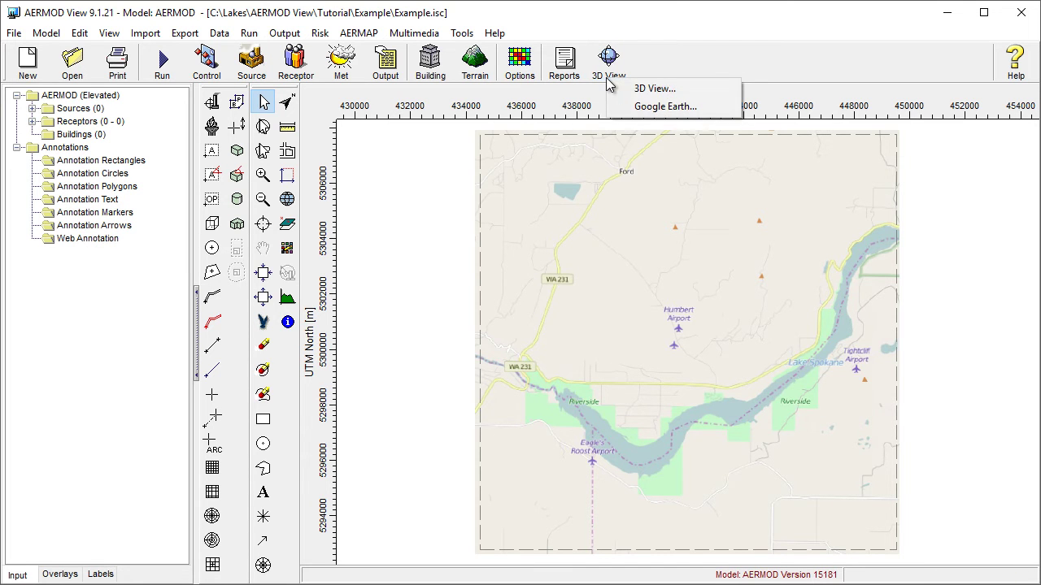
left_click(622, 108)
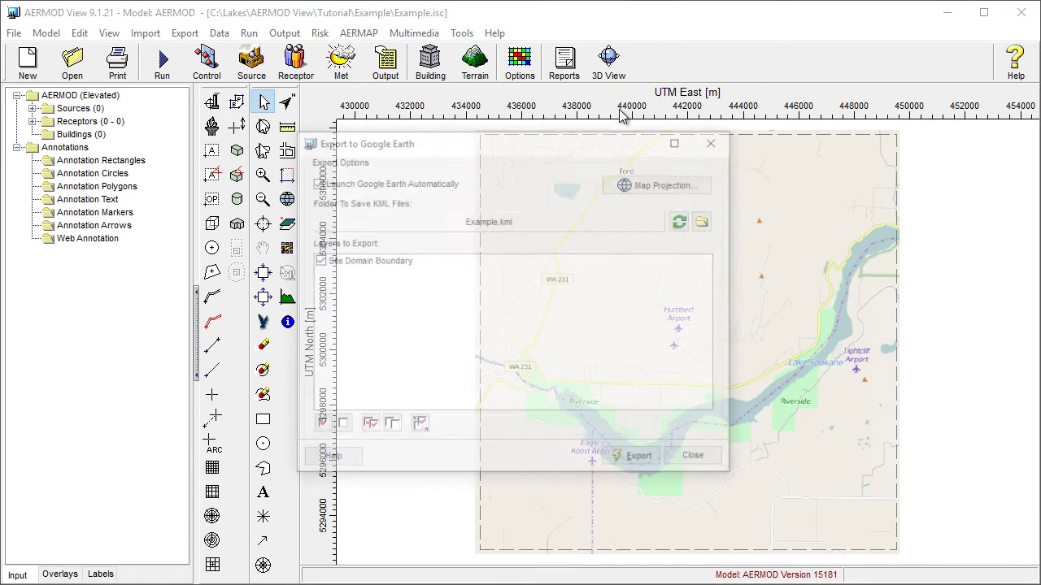
left_click(610, 454)
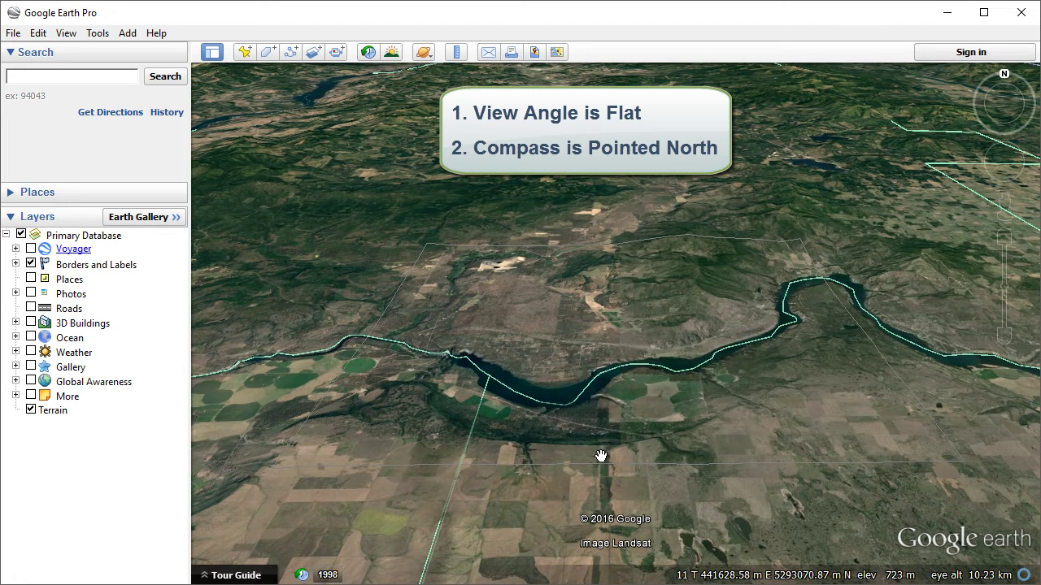
Look straight down with north up and switch off the Terrain layer
key("u")
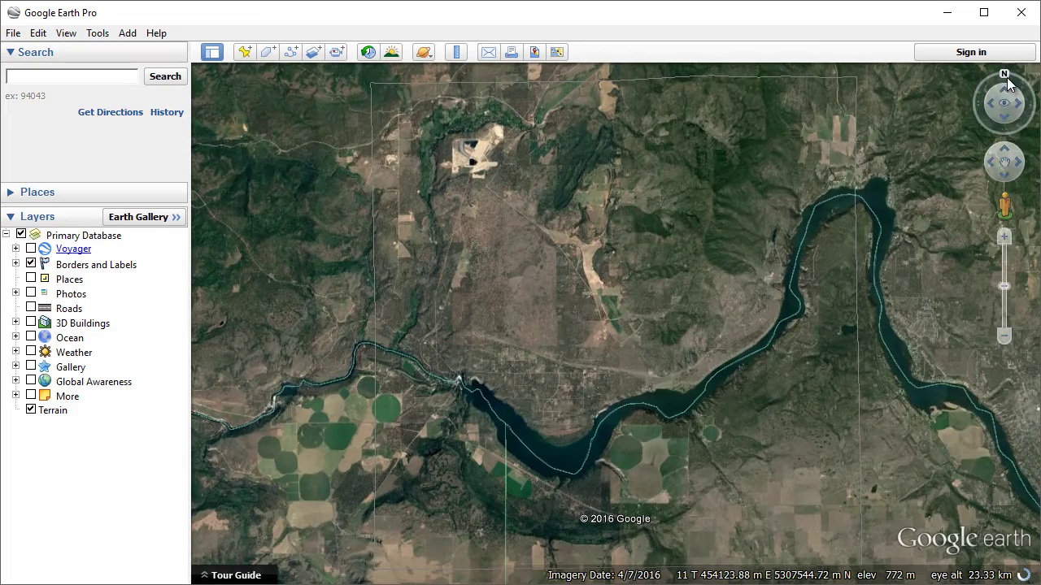
left_click_drag(1006, 75, 1025, 87)
key("n")
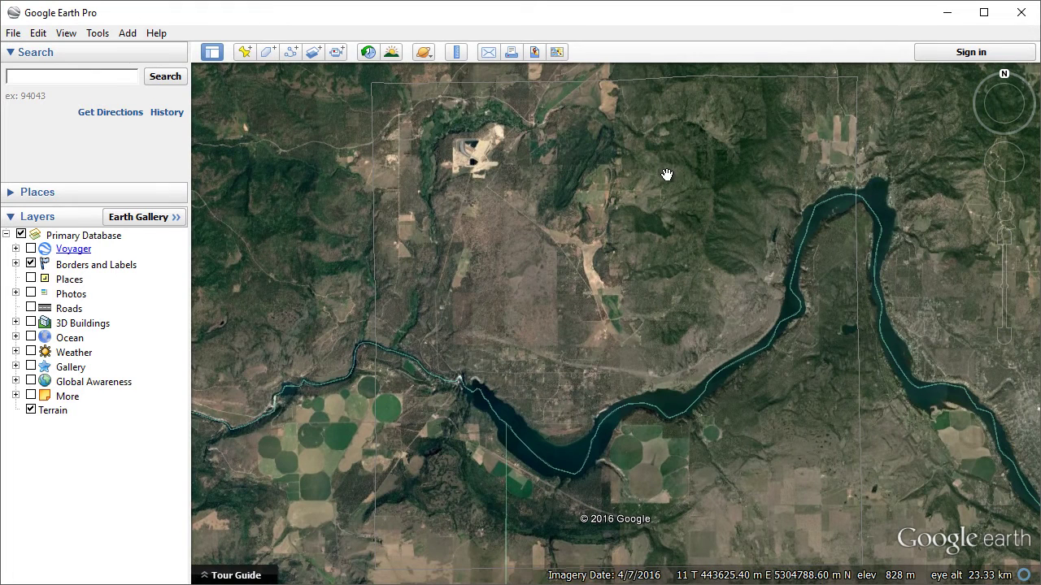
left_click(31, 410)
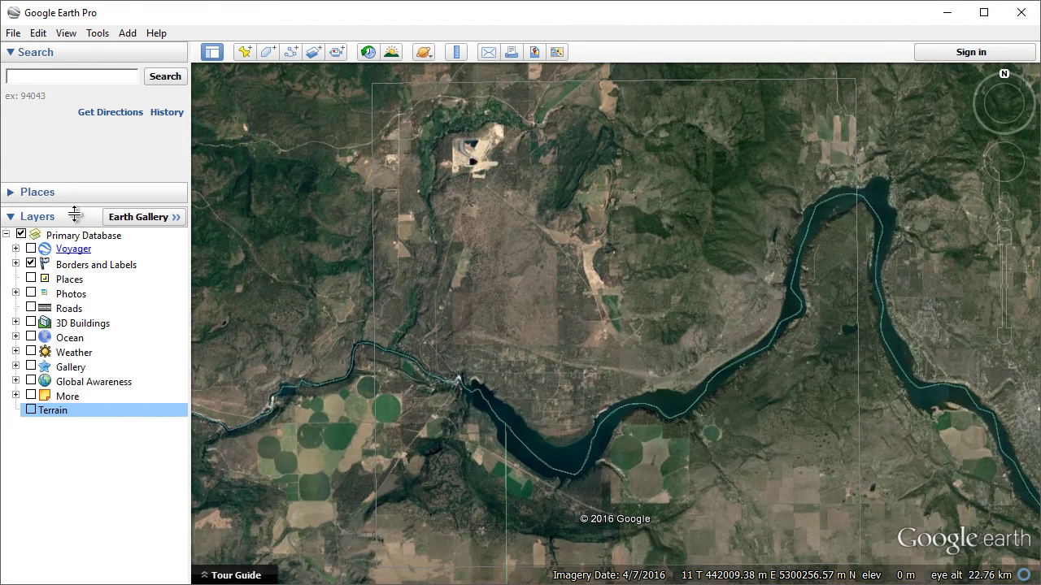
Switch Google Earth into Save Image mode from the File > Save menu
left_click(12, 33)
mouse_move(13, 72)
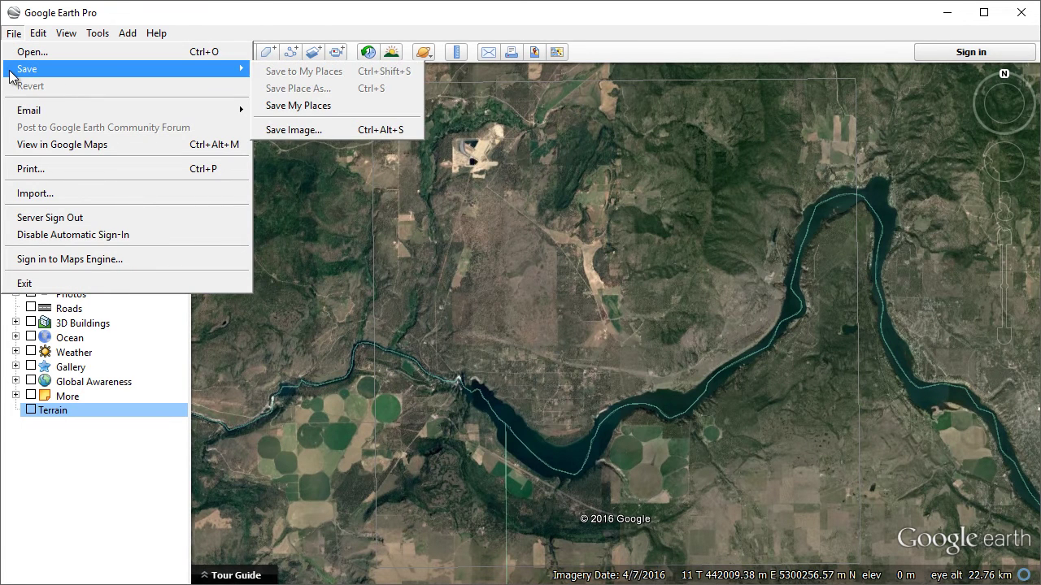
left_click(330, 133)
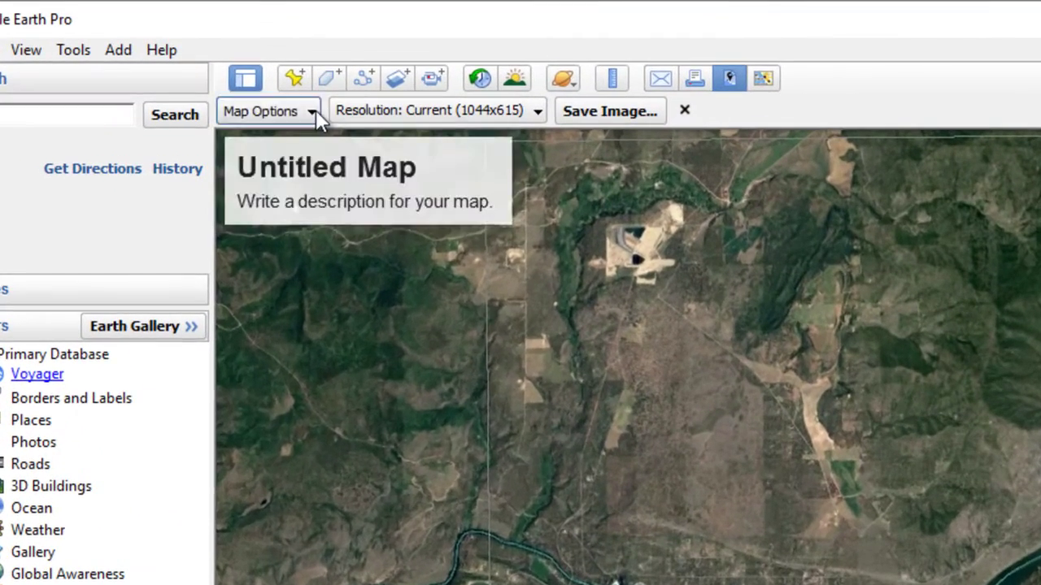
Exclude title, legend, scale and compass from the image; keep Current 1044x615 resolution
left_click(255, 74)
left_click(316, 179)
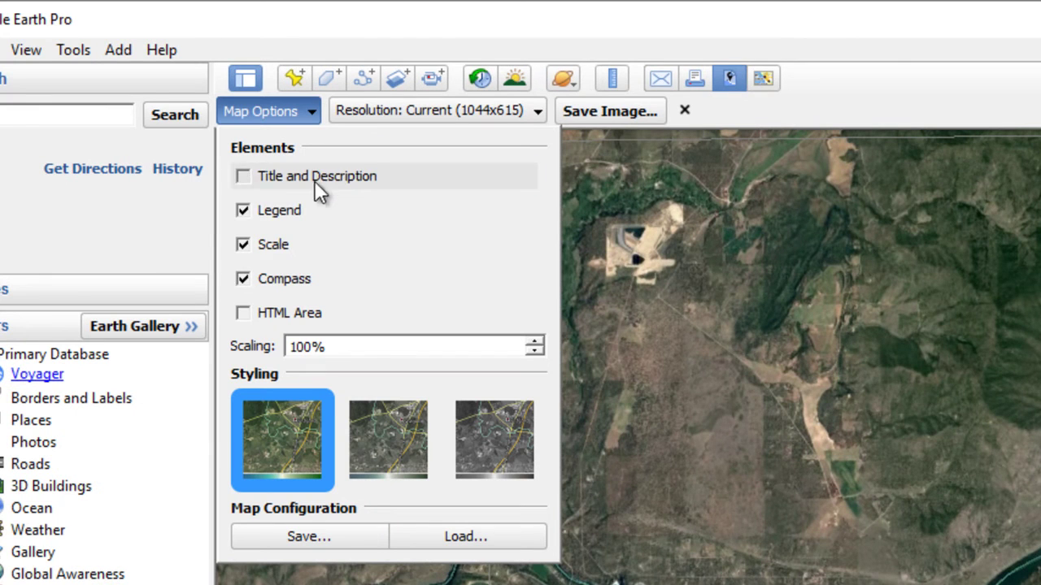
left_click(279, 211)
left_click(276, 244)
left_click(279, 278)
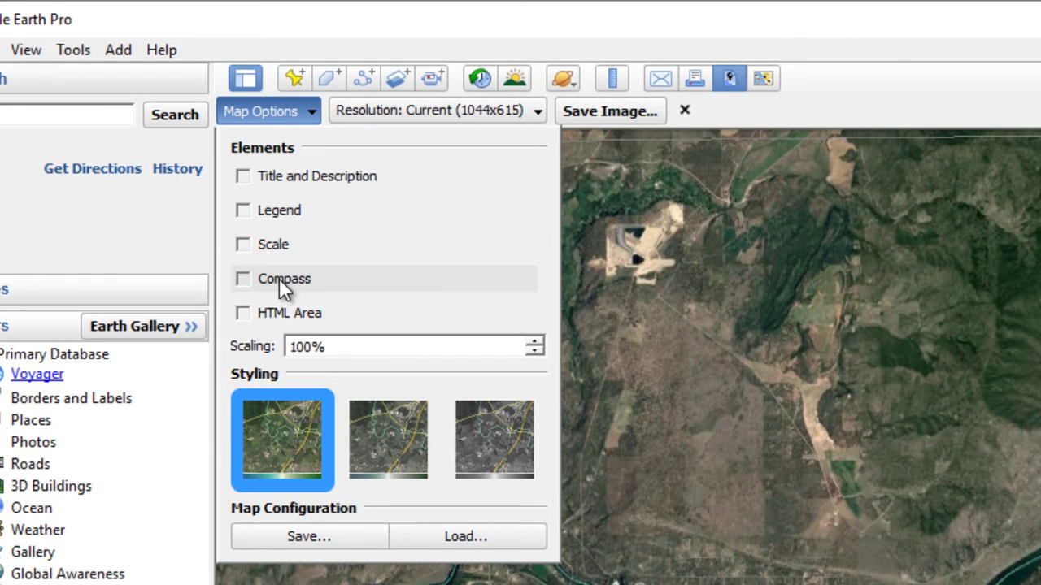
left_click(538, 110)
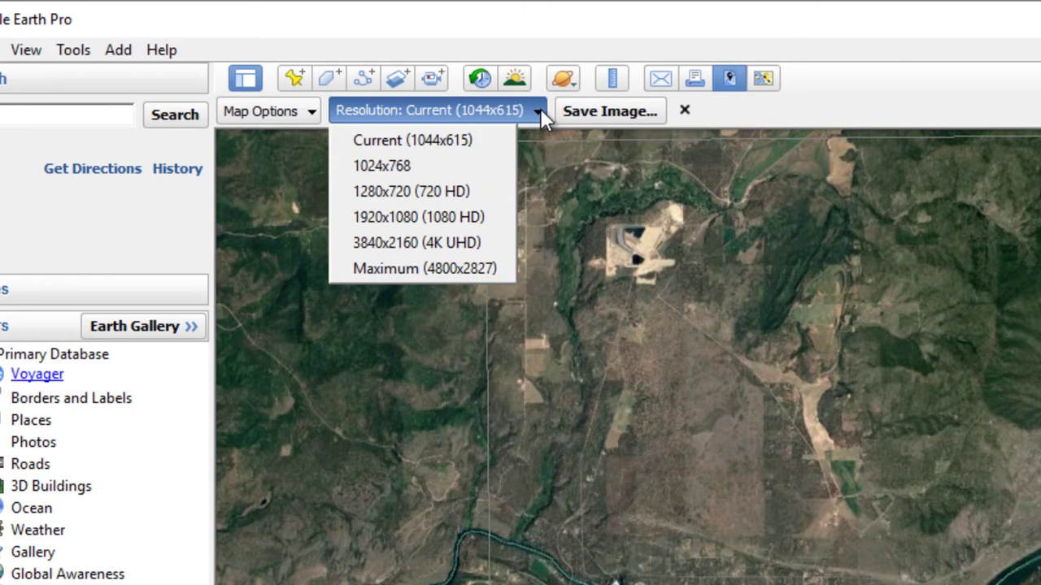
left_click(540, 108)
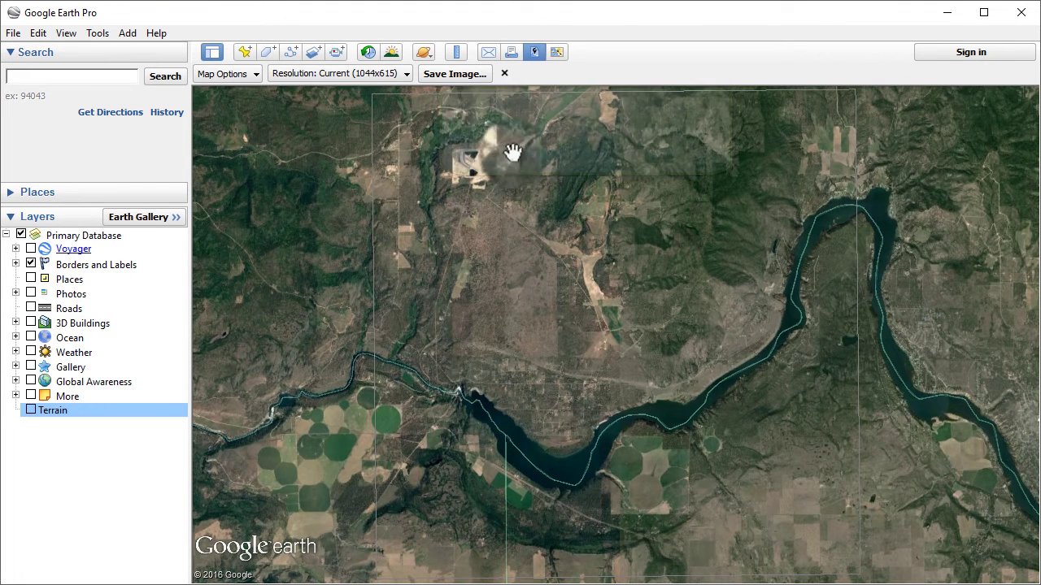
Add an unnamed circle-icon placemark at scale 1.0 in the map's bottom-left corner
left_click(252, 53)
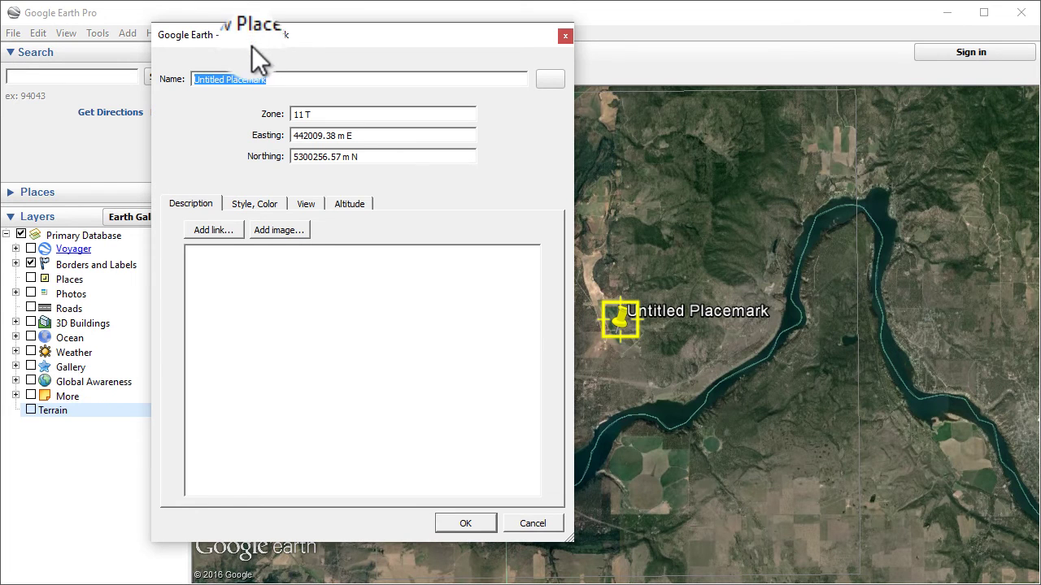
key("BackSpace")
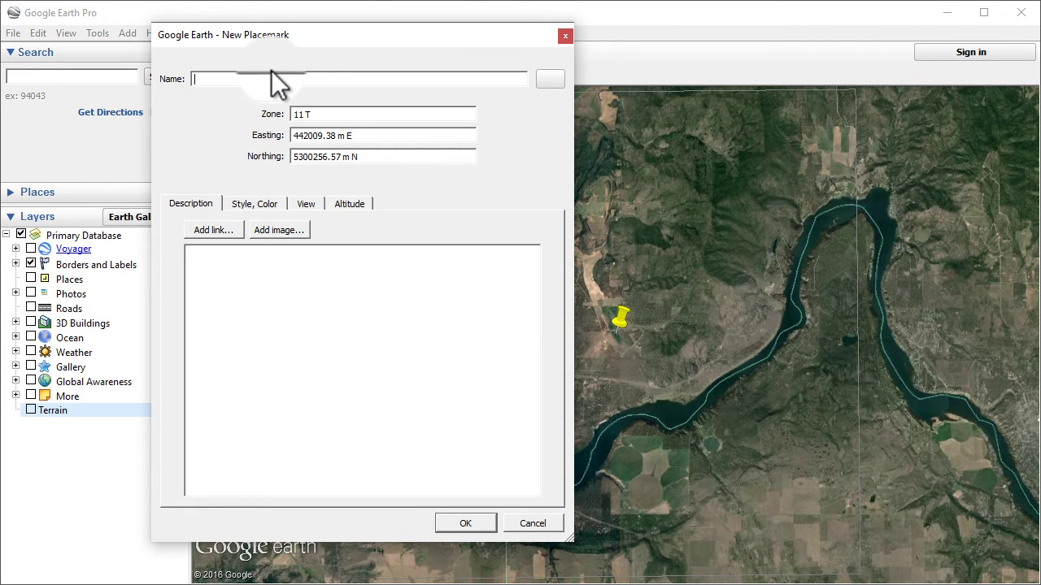
left_click(551, 82)
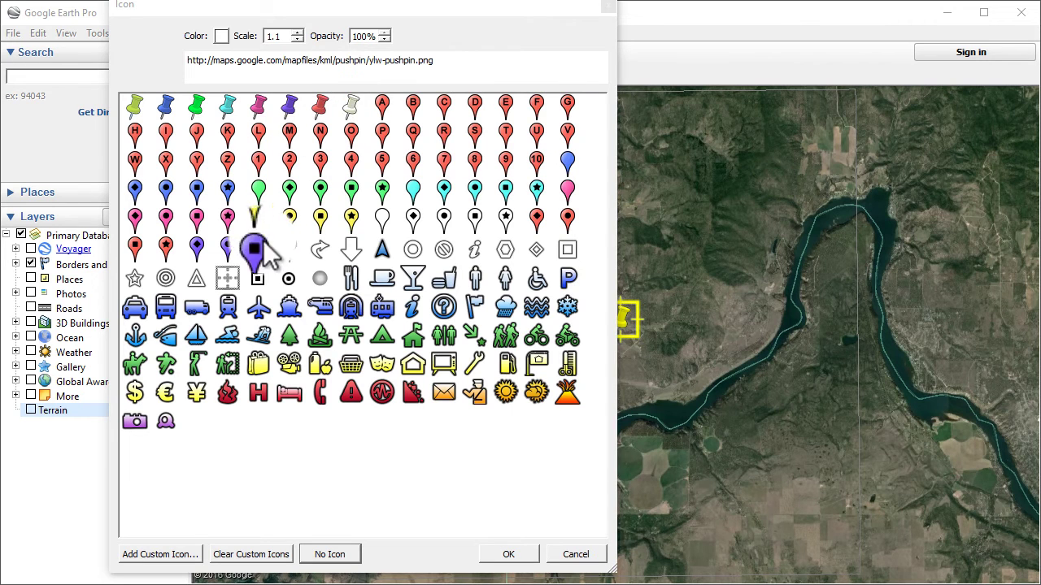
left_click(289, 279)
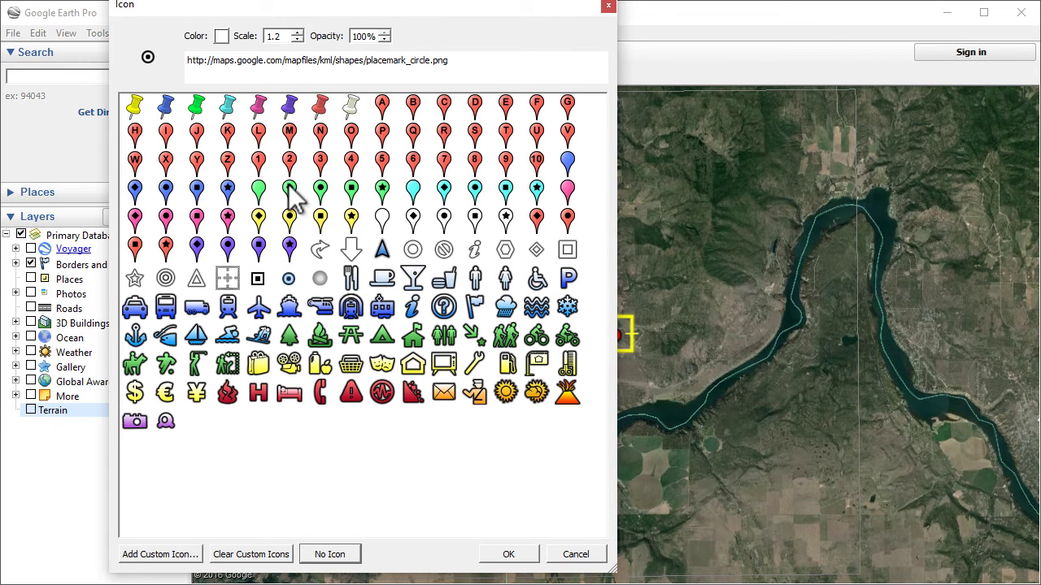
left_click(298, 39)
left_click(507, 554)
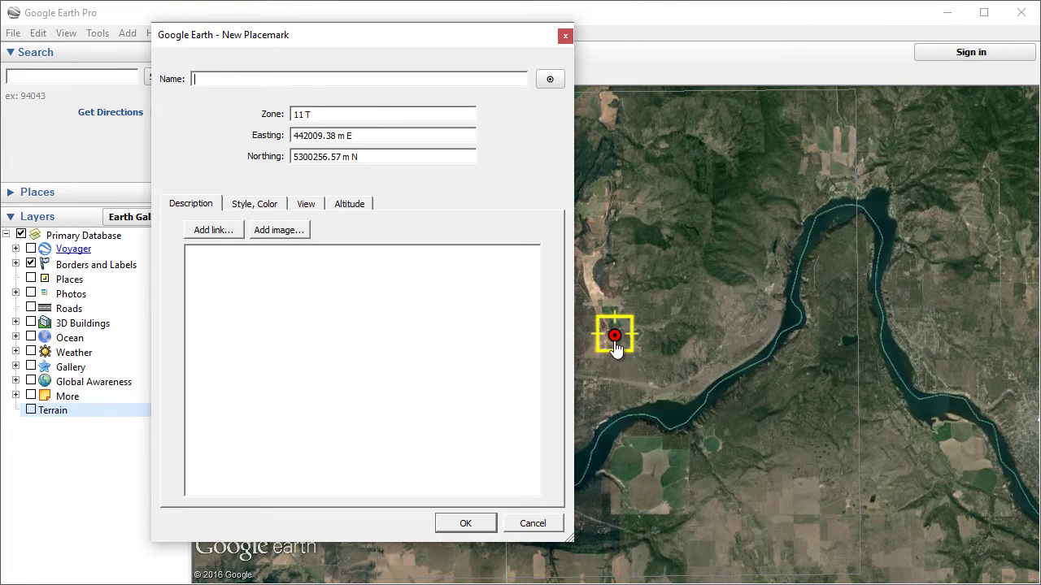
left_click_drag(615, 343, 195, 578)
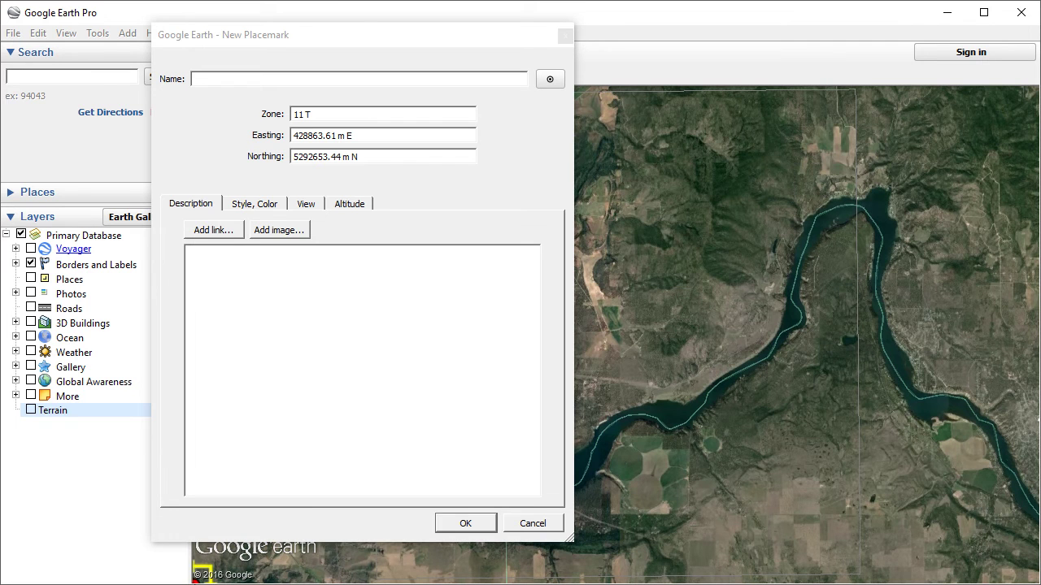
left_click(451, 523)
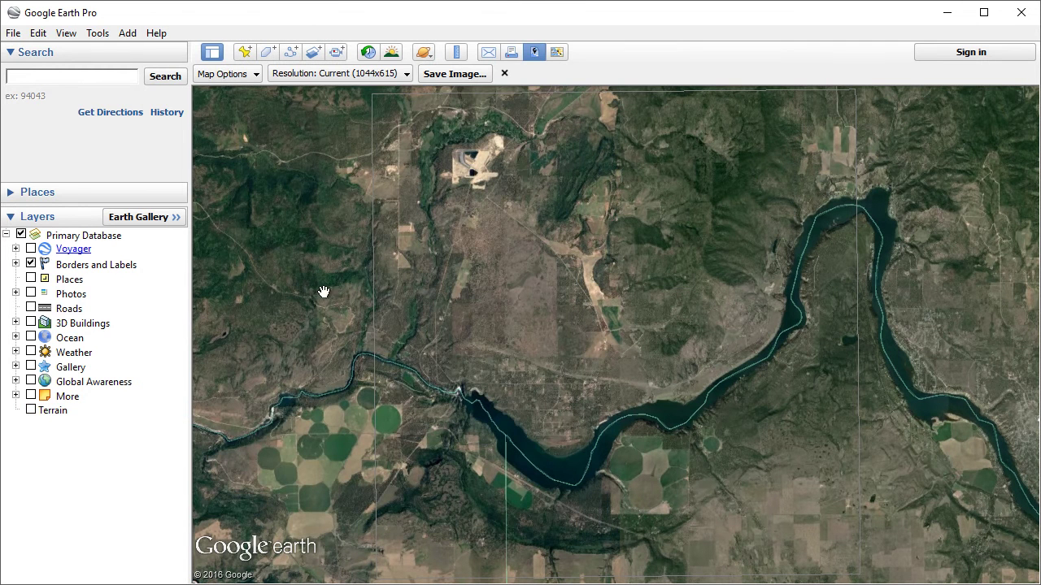
Add a second unnamed placemark at the map's top-right corner
left_click(241, 54)
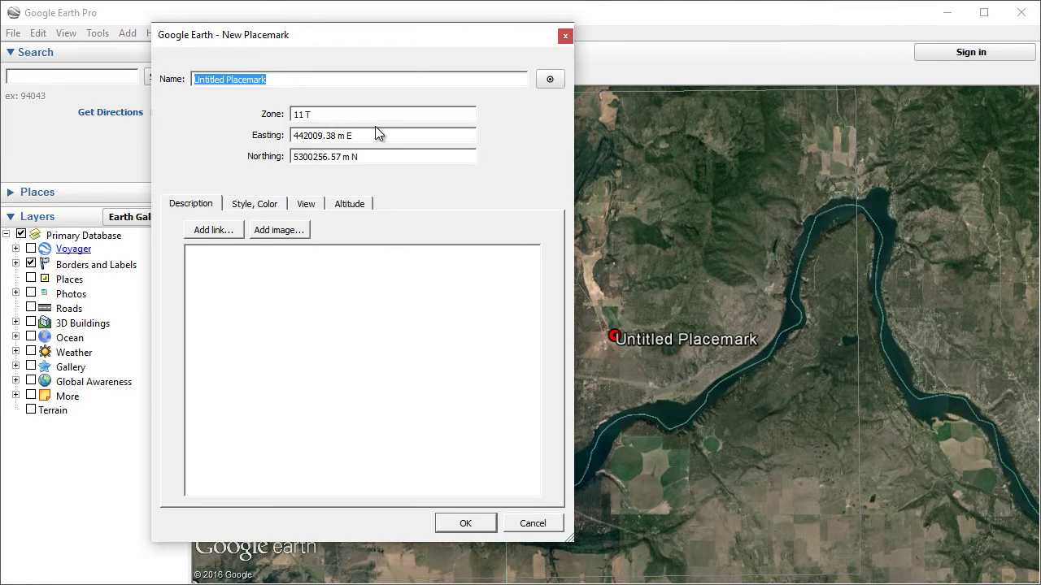
key("BackSpace")
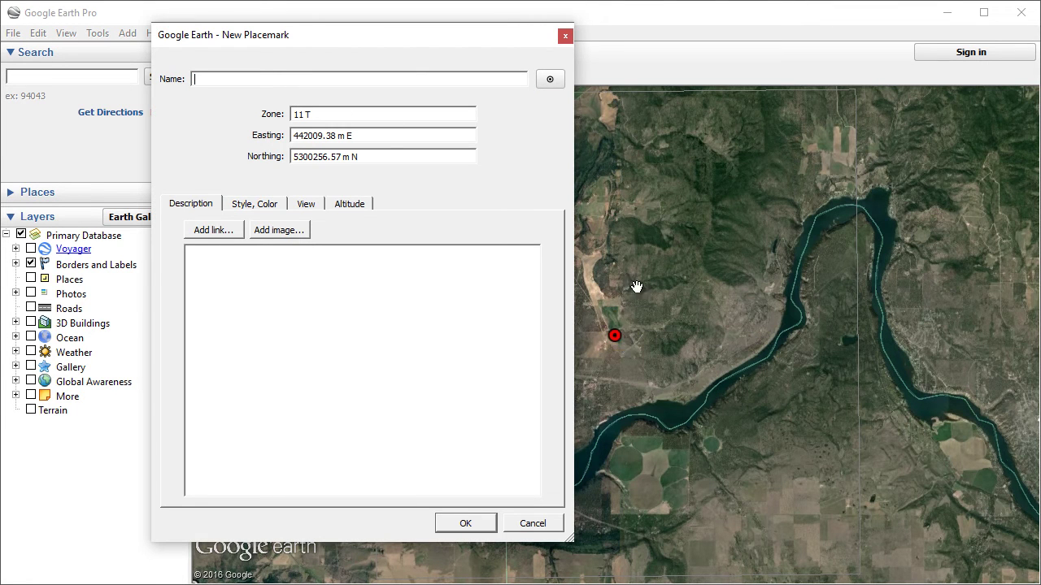
left_click(621, 348)
left_click(1030, 99)
left_click_drag(1032, 96, 1035, 87)
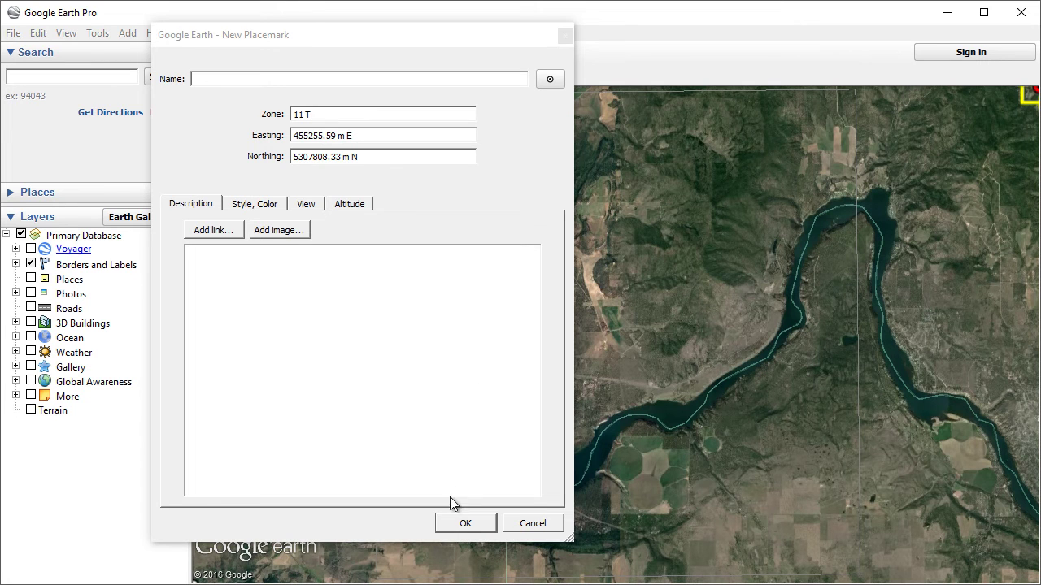
left_click(460, 523)
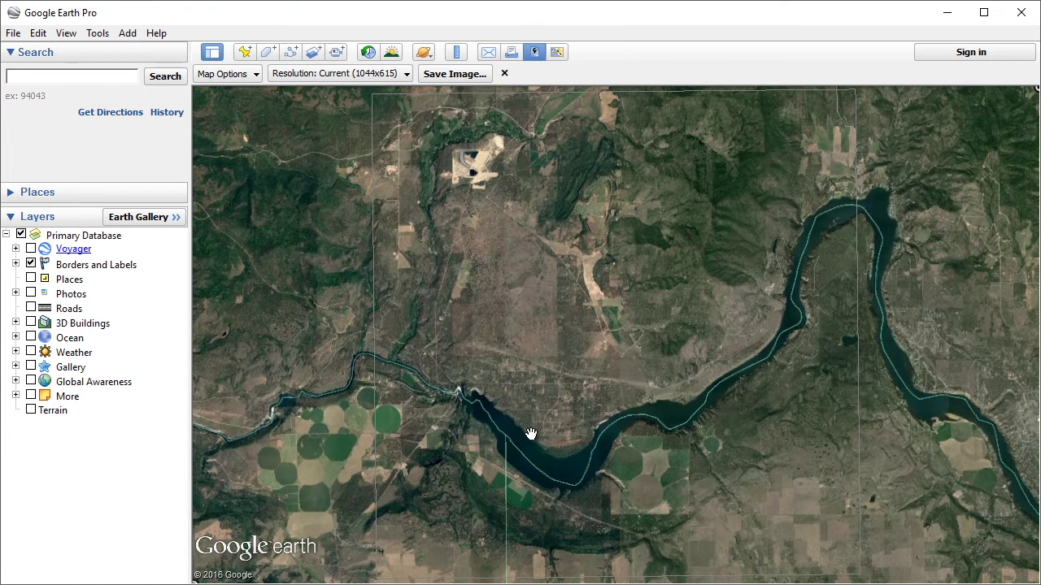
Read the bottom-left placemark's UTM position: zone 11 T, 428863 m E, 5292653 m N
right_click(195, 578)
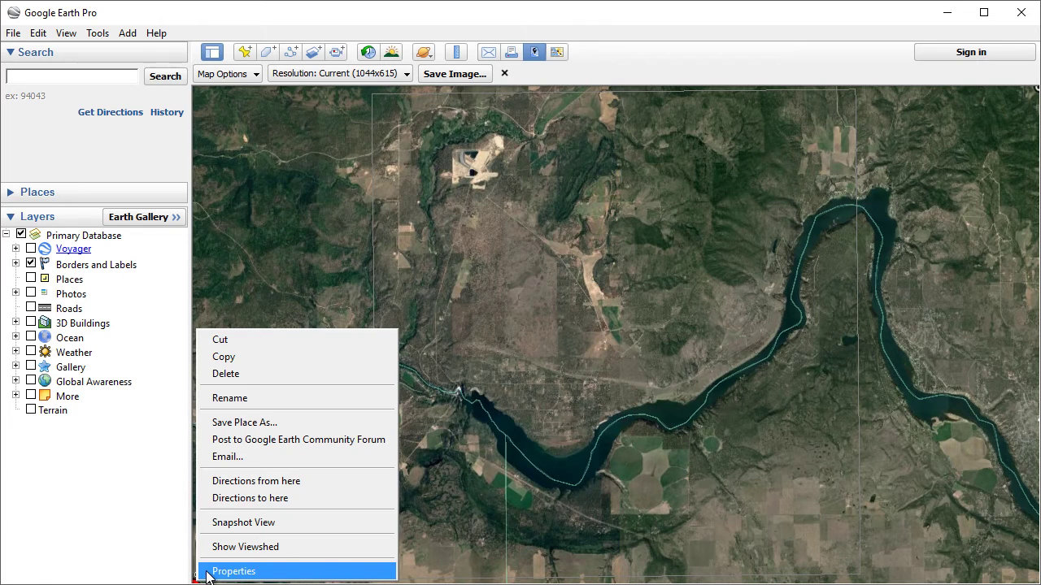
left_click(234, 572)
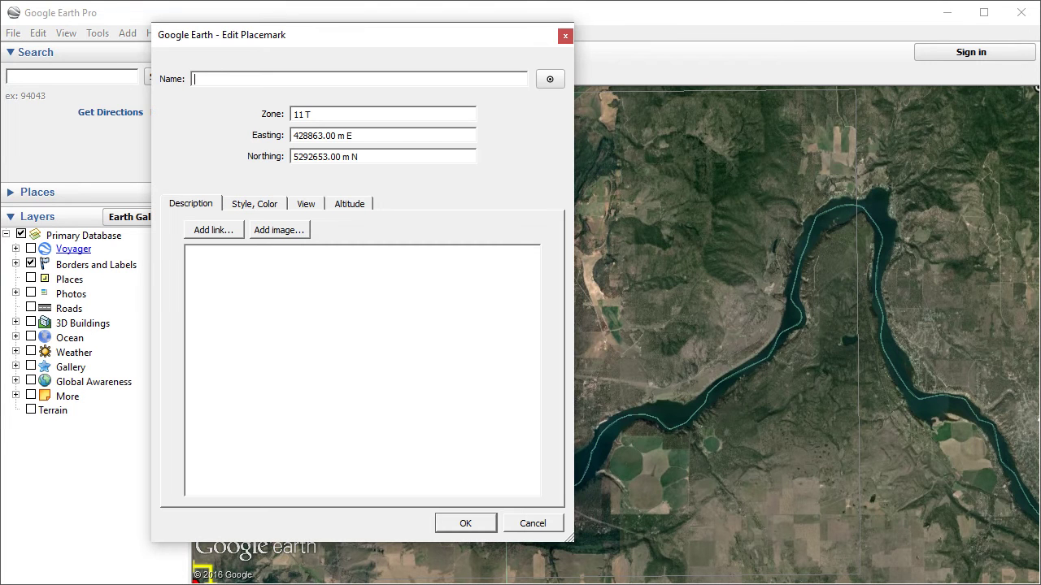
left_click(465, 523)
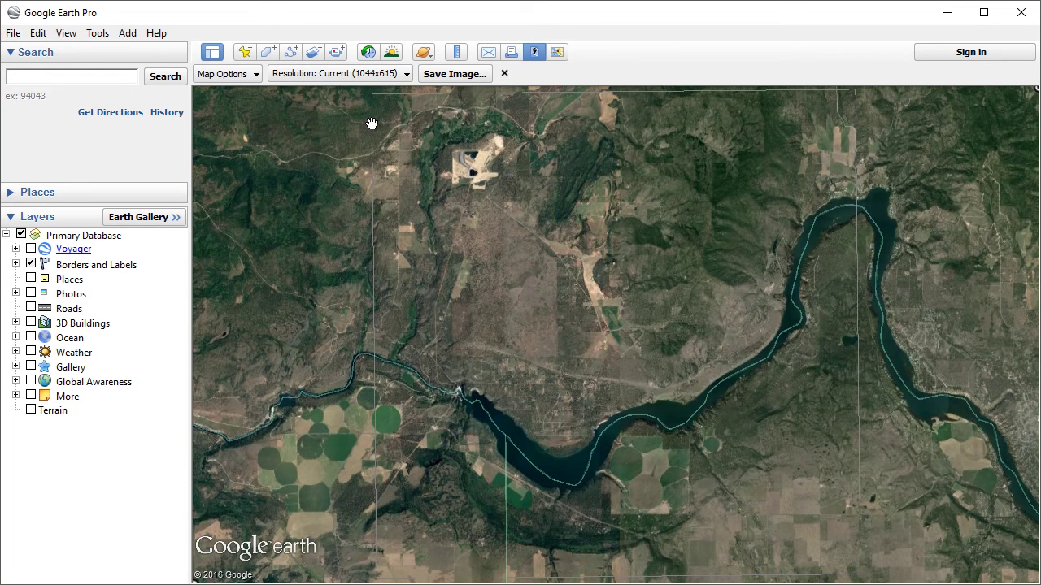
Save the current view image into the Base_Maps folder as Base_Map_Large.jpg
left_click(445, 76)
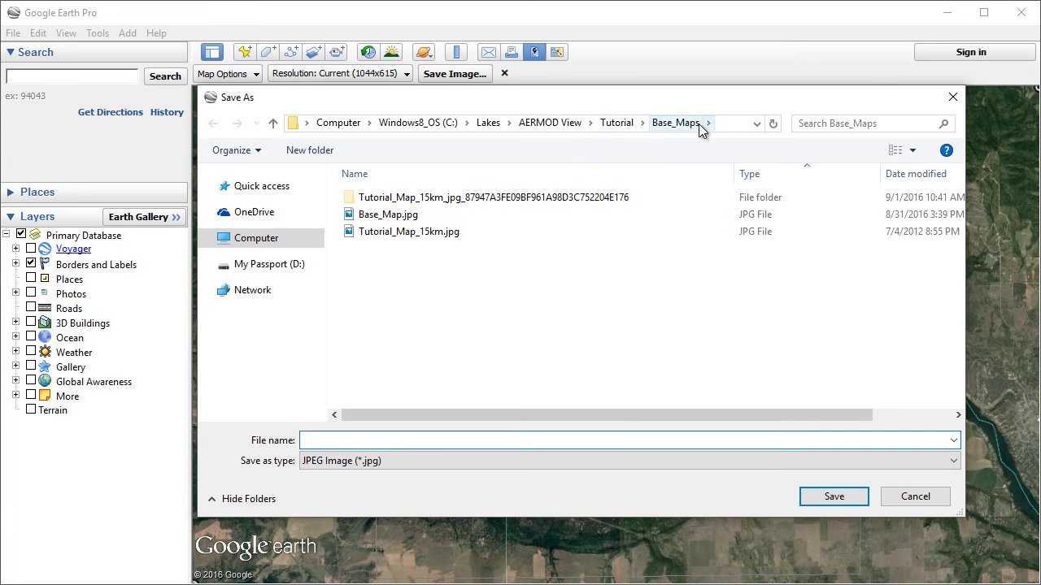
left_click(414, 218)
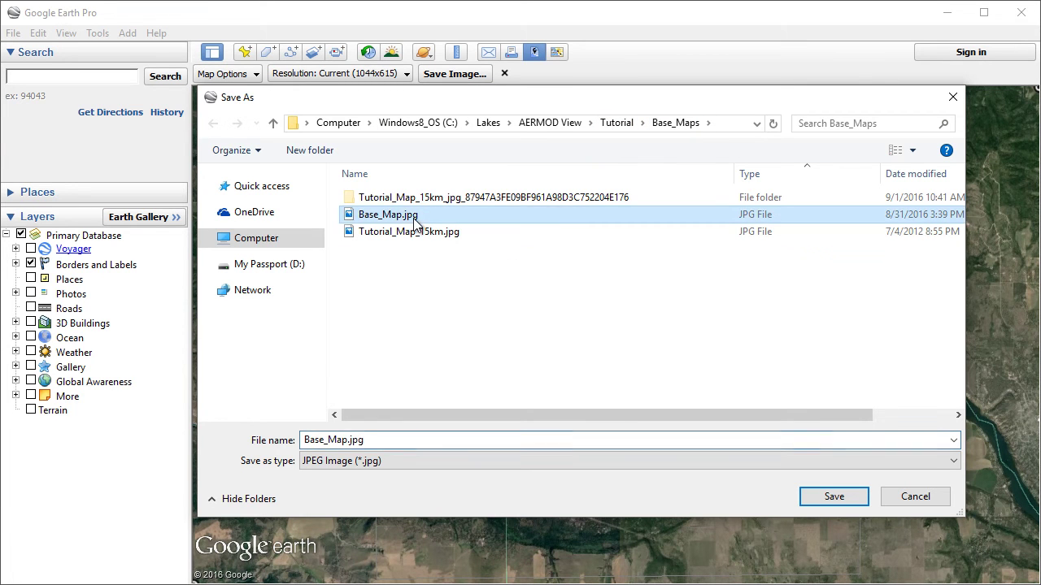
double_click(347, 440)
left_click(348, 440)
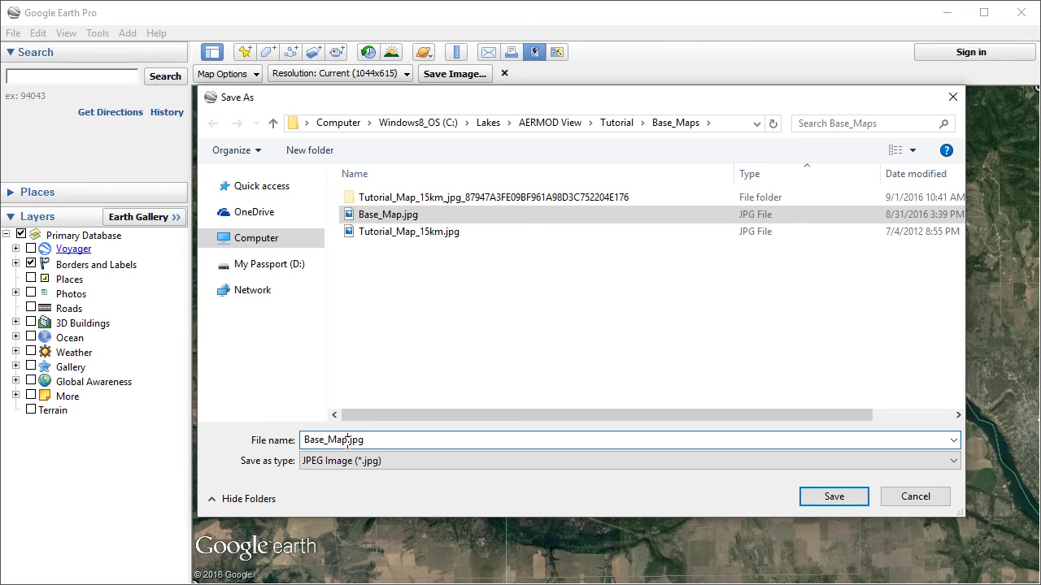
type("_Large")
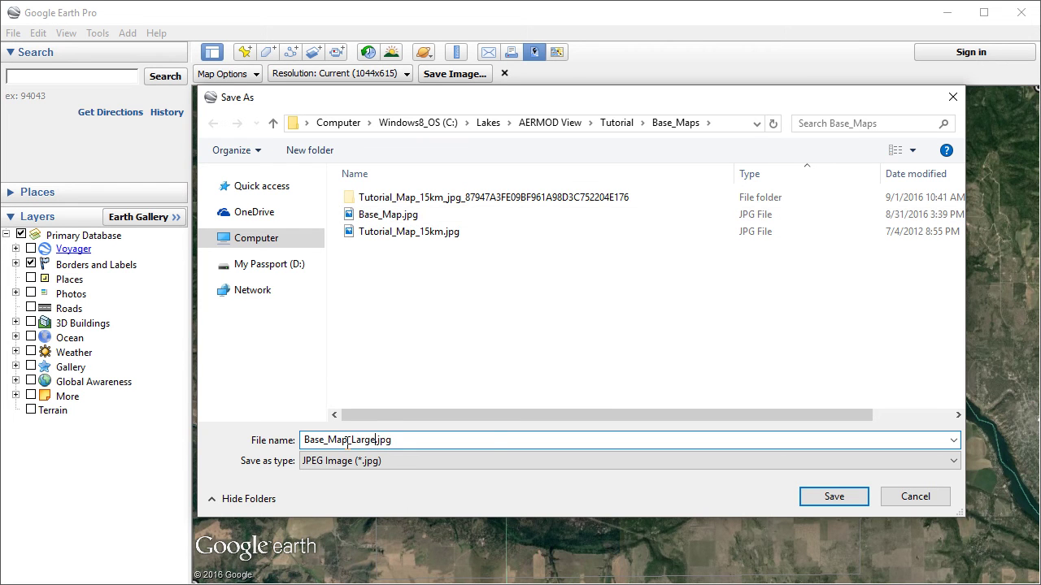
left_click(834, 497)
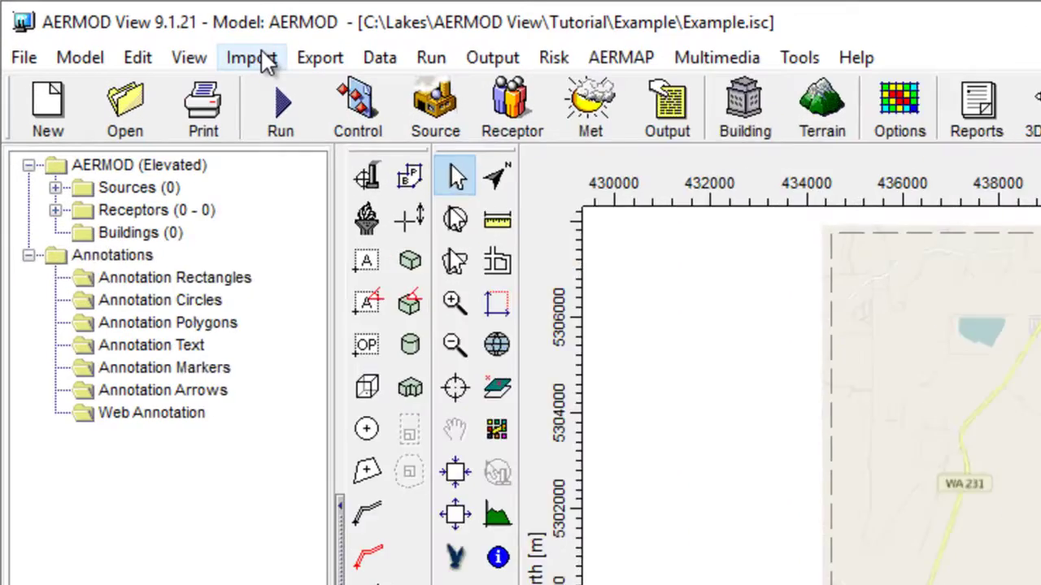
Import Tutorial\Base_Maps\Base_Map_Large.jpg as a raster image base map
left_click(149, 33)
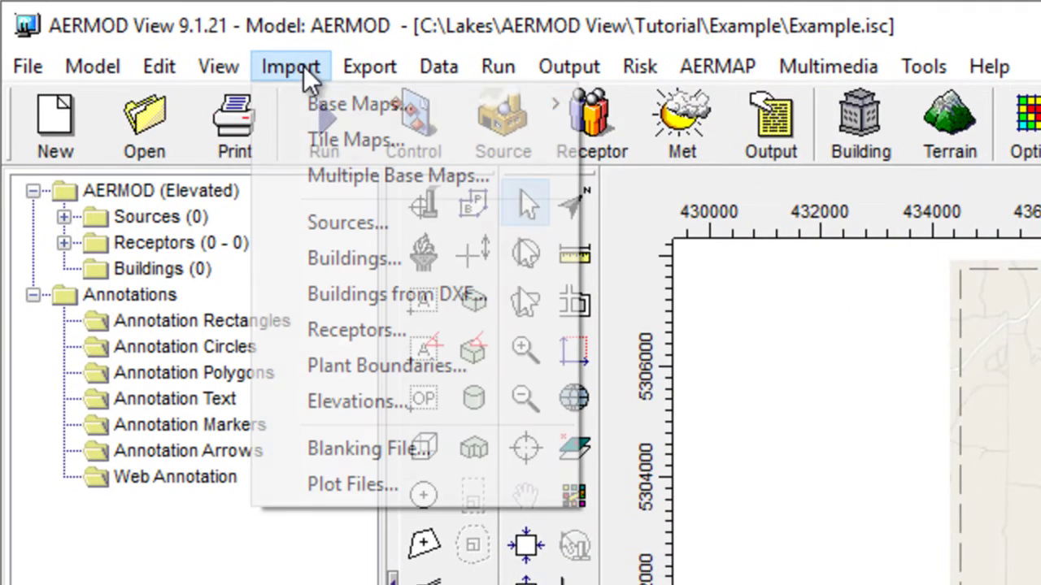
mouse_move(438, 113)
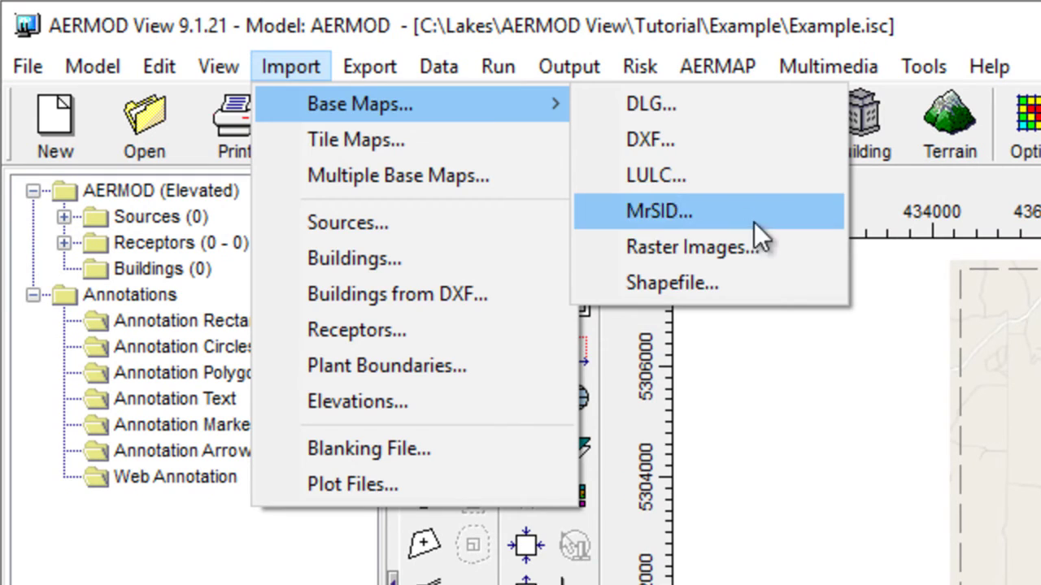
left_click(780, 251)
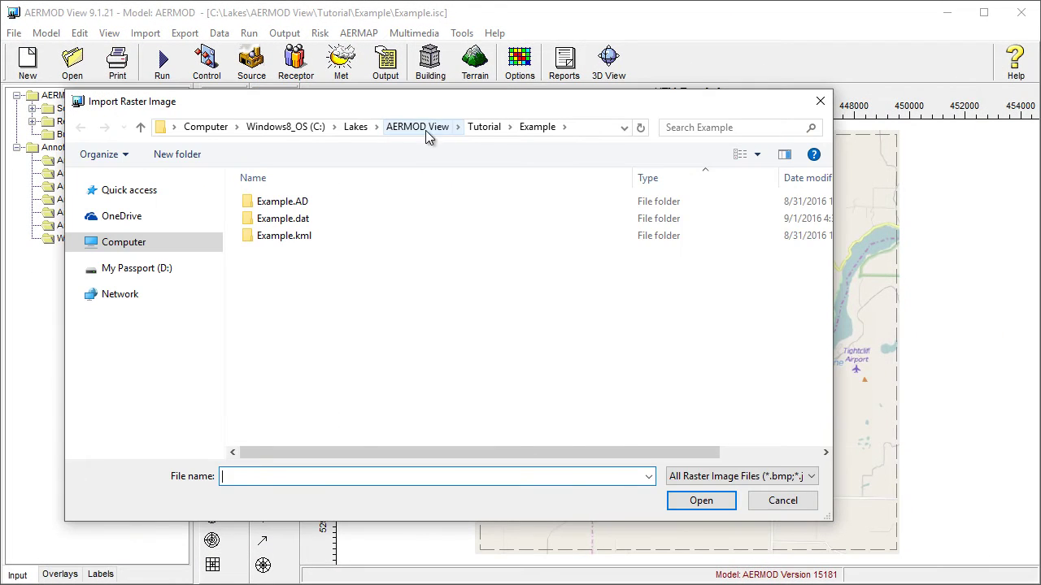
left_click(480, 131)
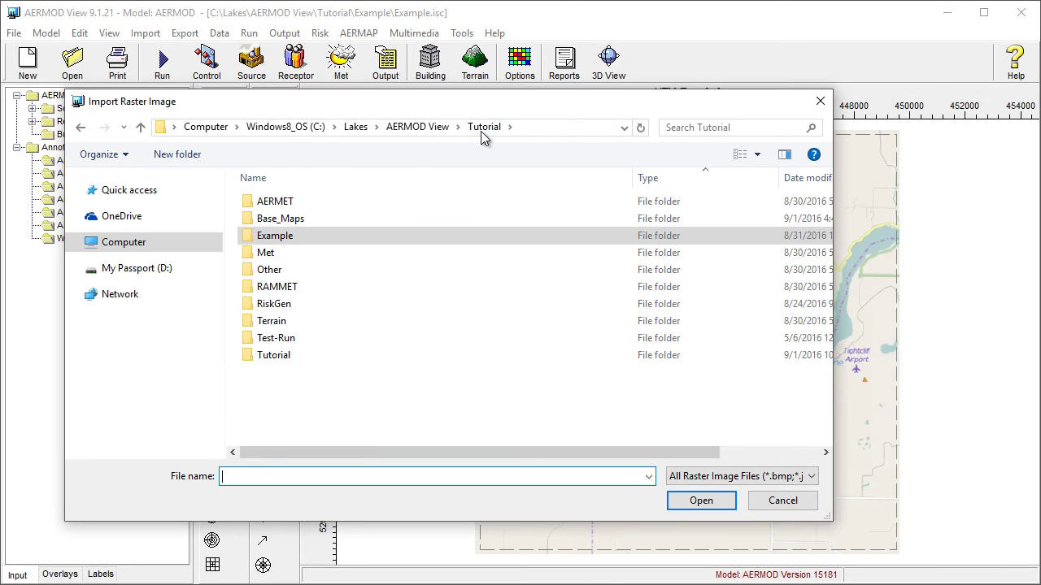
double_click(311, 218)
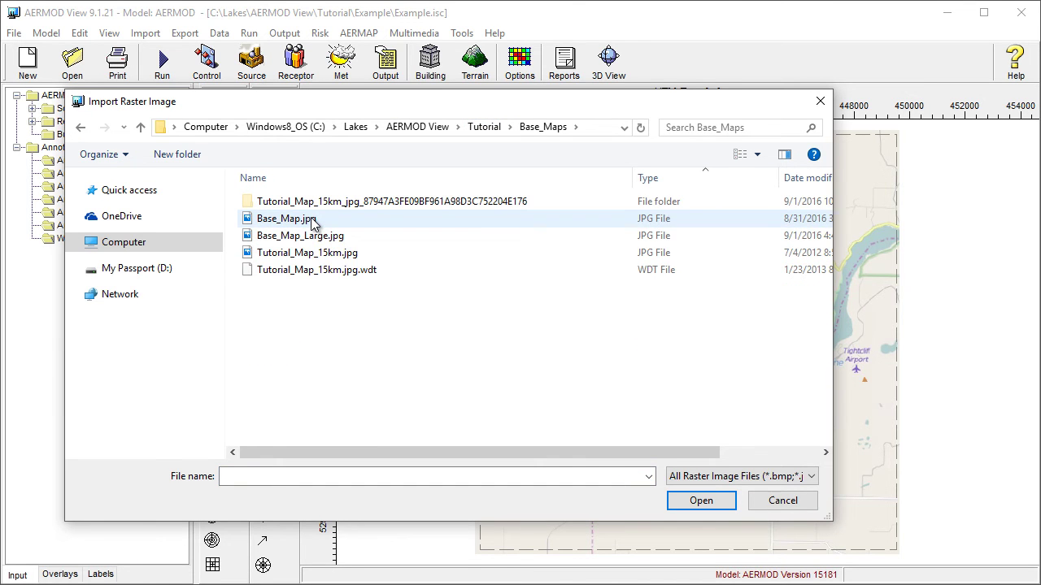
double_click(313, 236)
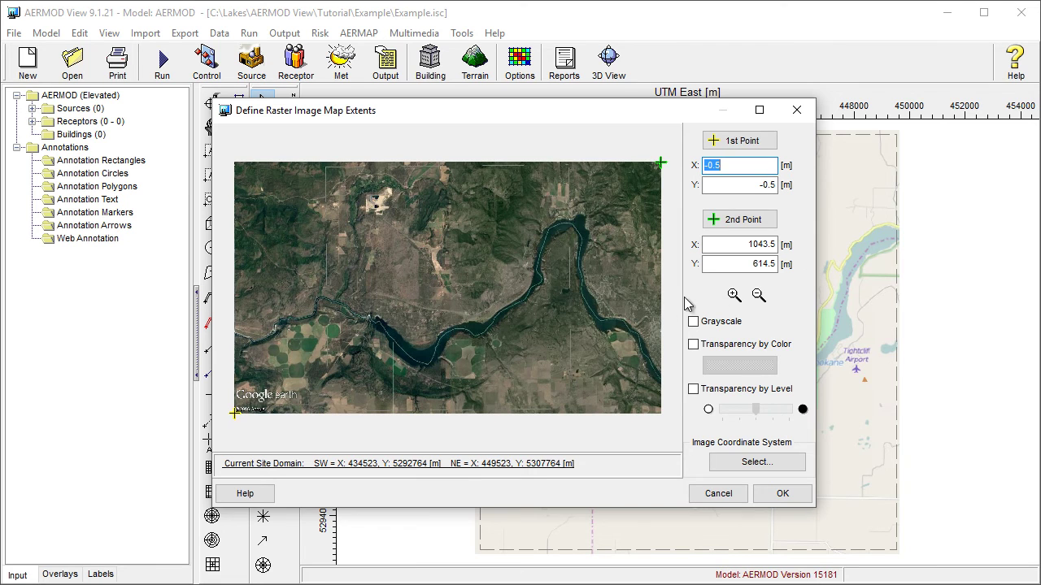
Set the image's lower-left corner as the 1st point at 428863, 5292653
left_click(734, 295)
left_click_drag(234, 395, 254, 435)
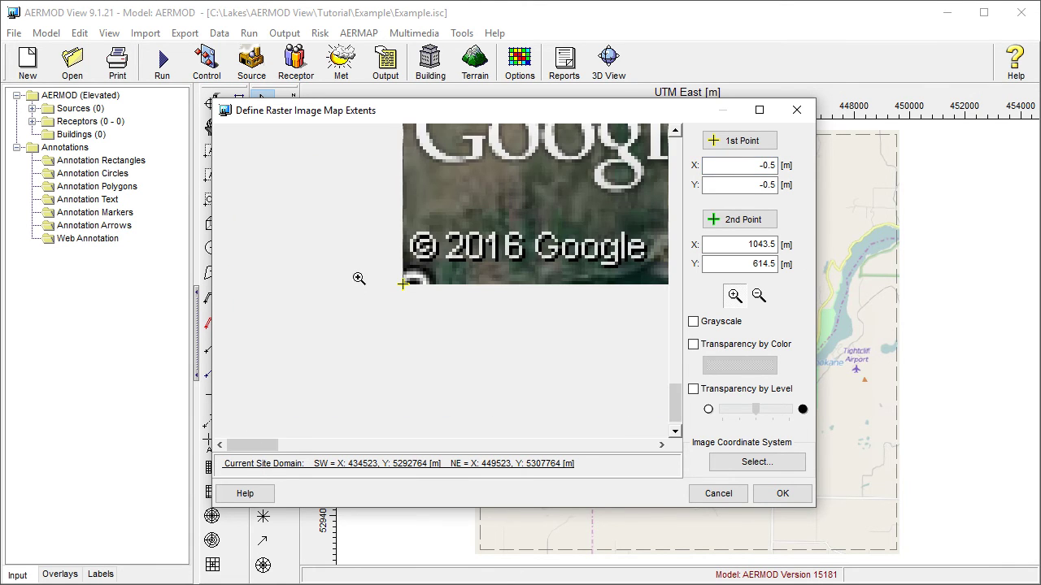
left_click_drag(383, 244, 476, 314)
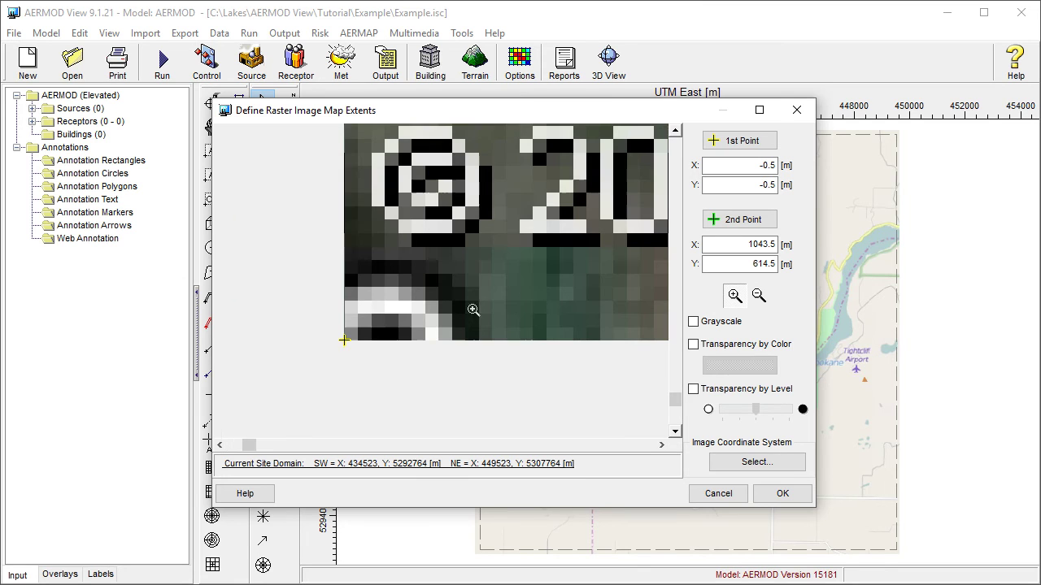
left_click(735, 143)
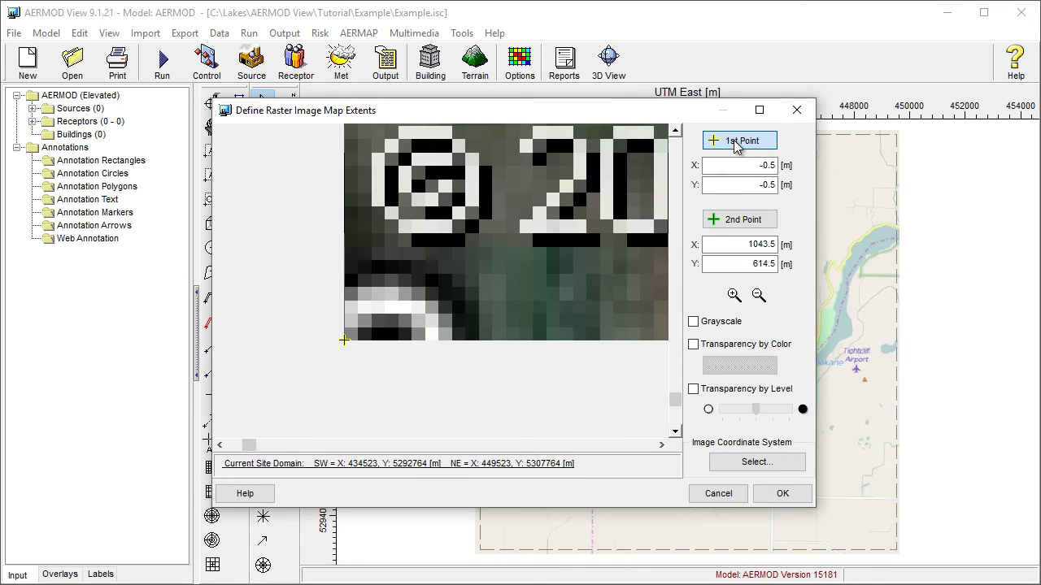
left_click(386, 337)
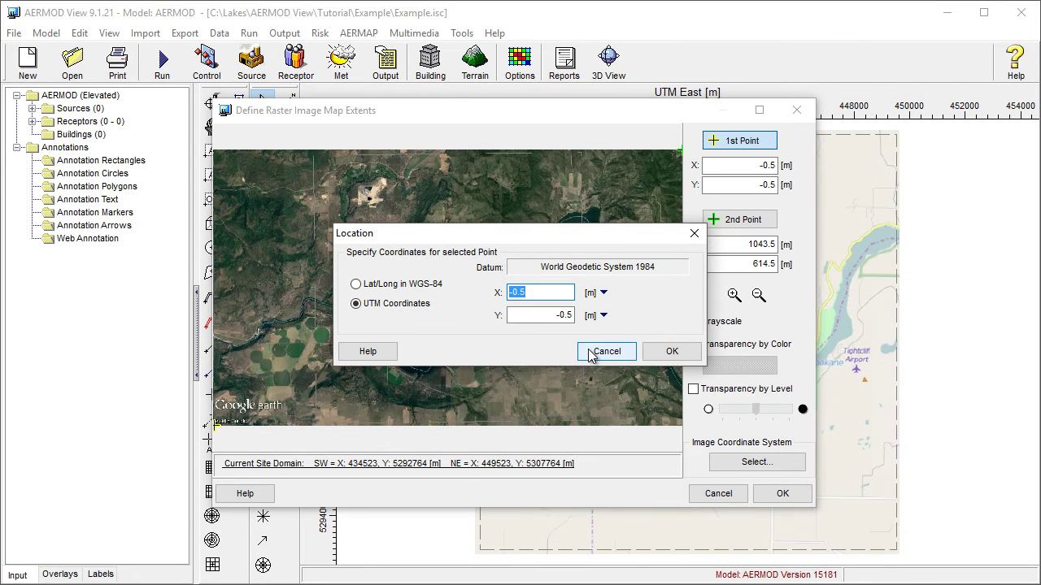
type("428863")
key("Tab")
type("5292653")
left_click(672, 351)
Set the image's top-right corner as the 2nd point at 455255, 5307808
left_click(734, 295)
left_click(674, 153)
left_click(723, 221)
left_click(723, 221)
left_click(458, 248)
type("455255")
key("Tab")
type("5")
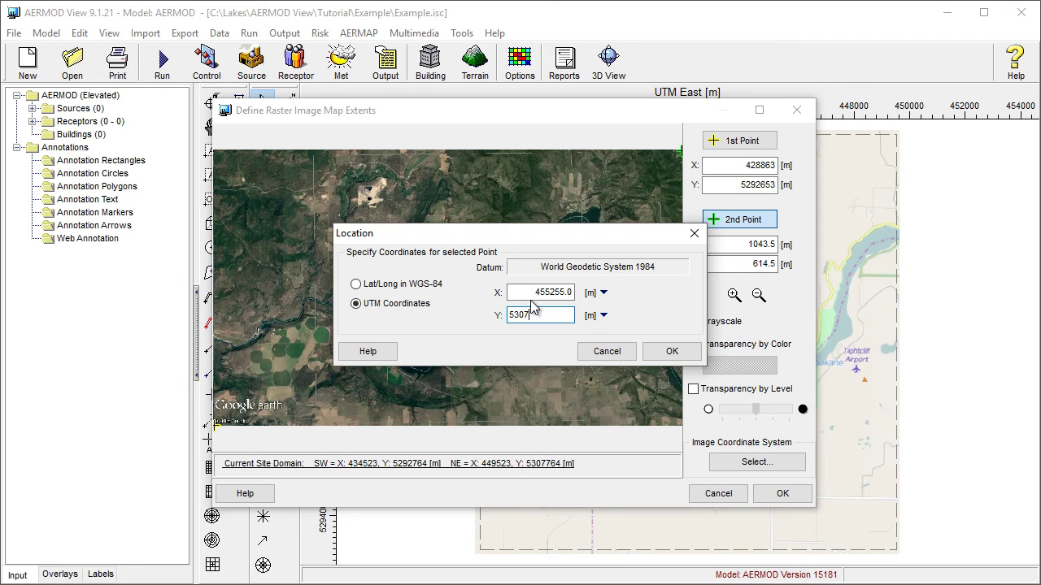
left_click(672, 351)
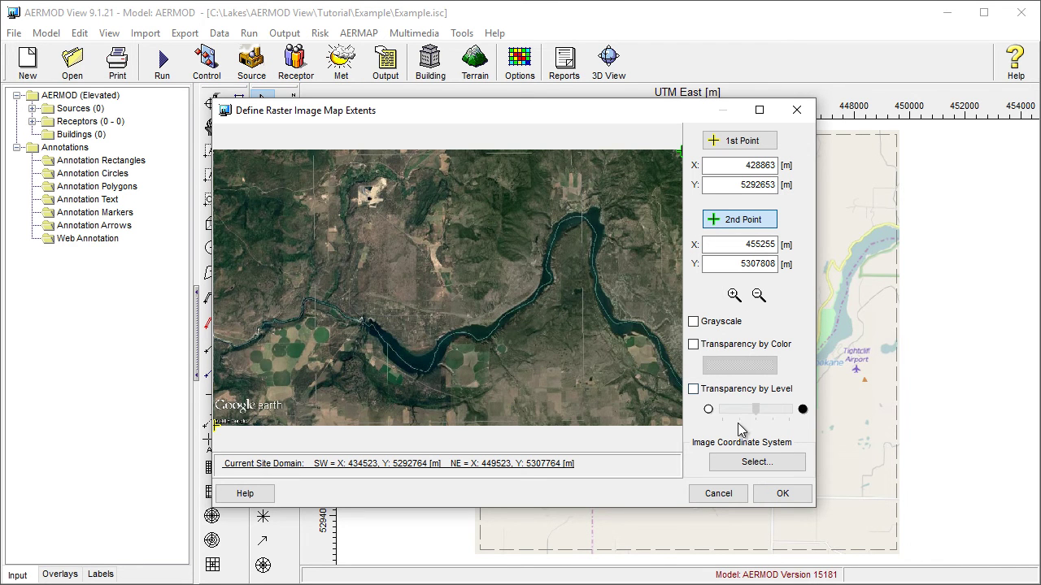
Apply the extents to place the image on the site map, then add a placemark
left_click(781, 493)
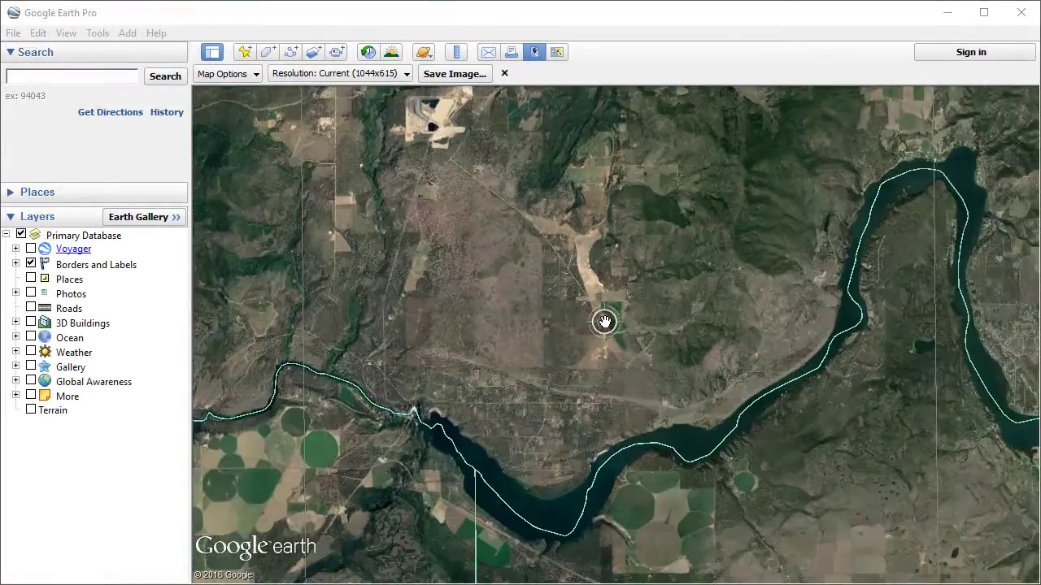
scroll(604, 322, "up", 5)
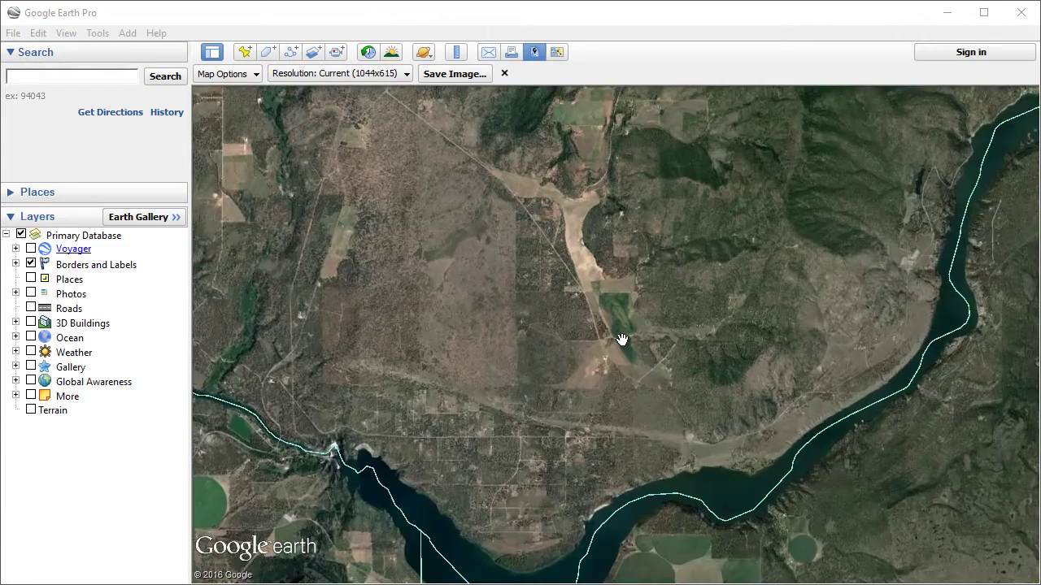
scroll(611, 336, "up", 2)
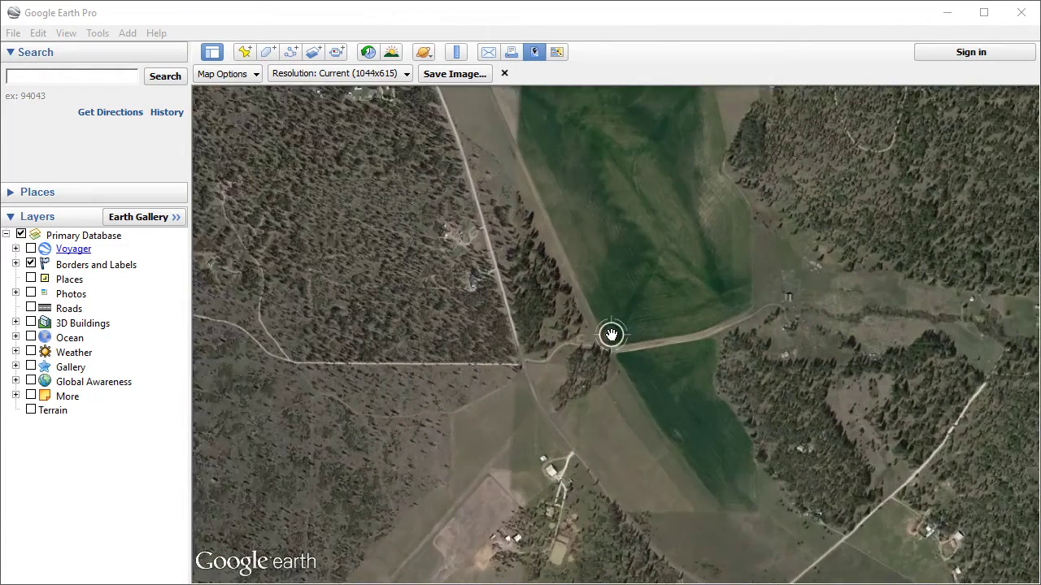
left_click(245, 52)
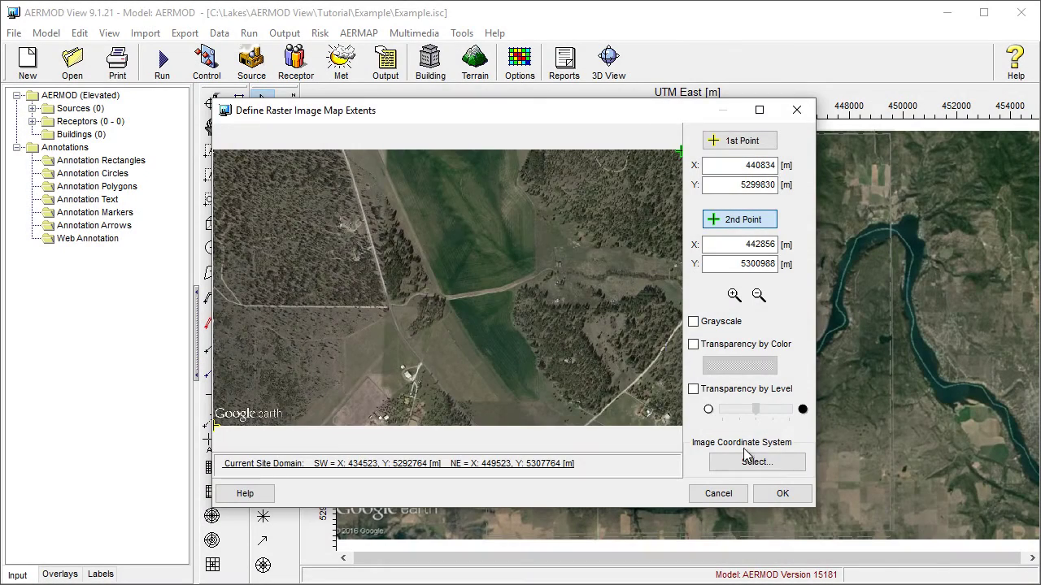
Confirm the Base_Map_Small.jpg extents 440834, 5299830 to 442856, 5300988 with OK
left_click(782, 493)
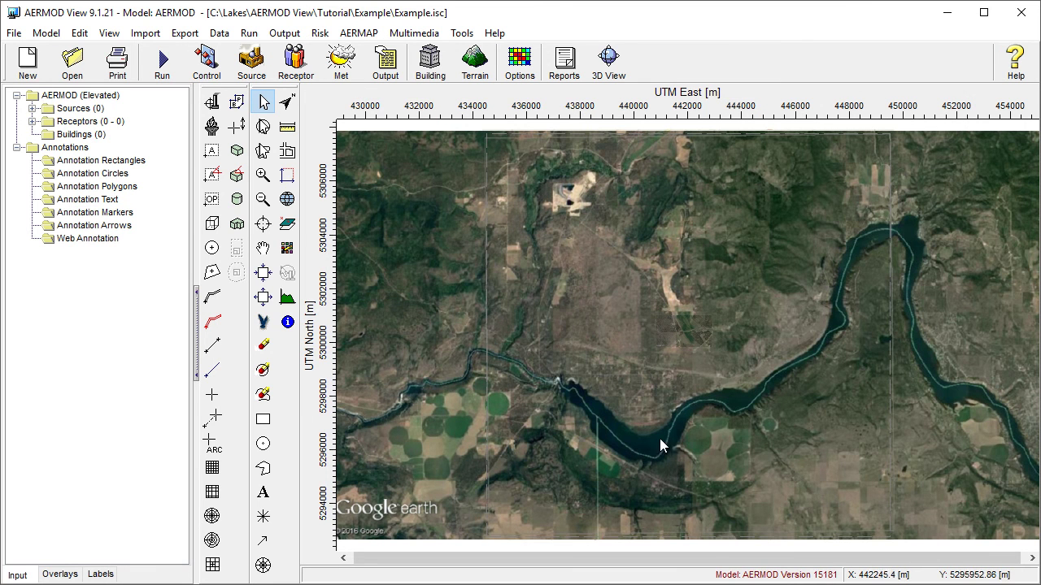
Zoom to the Base_Map_Small.jpg overlay, then zoom out to see it within Base_Map_Large.jpg
left_click(62, 575)
left_click(122, 132)
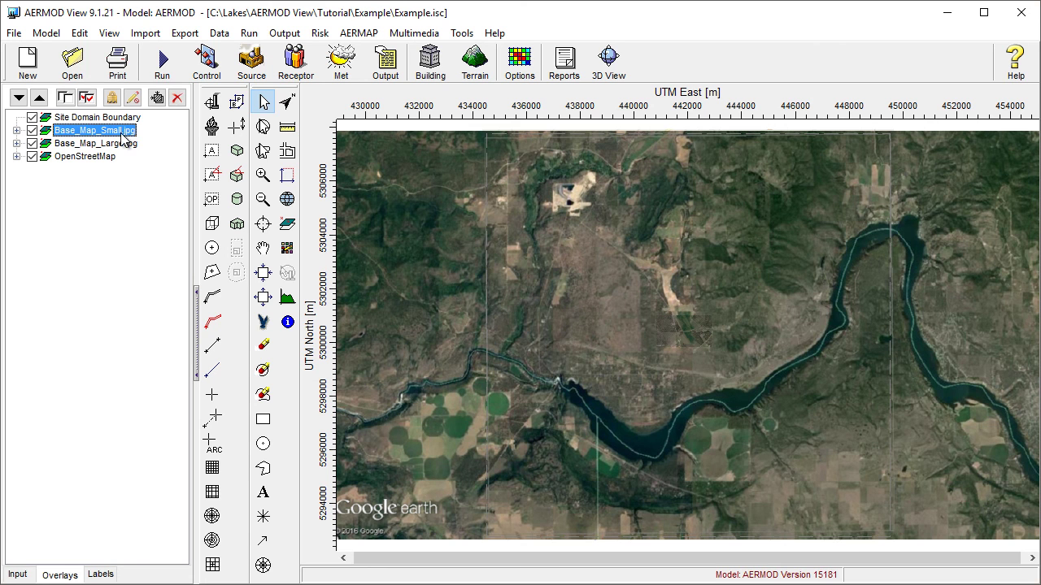
left_click(163, 98)
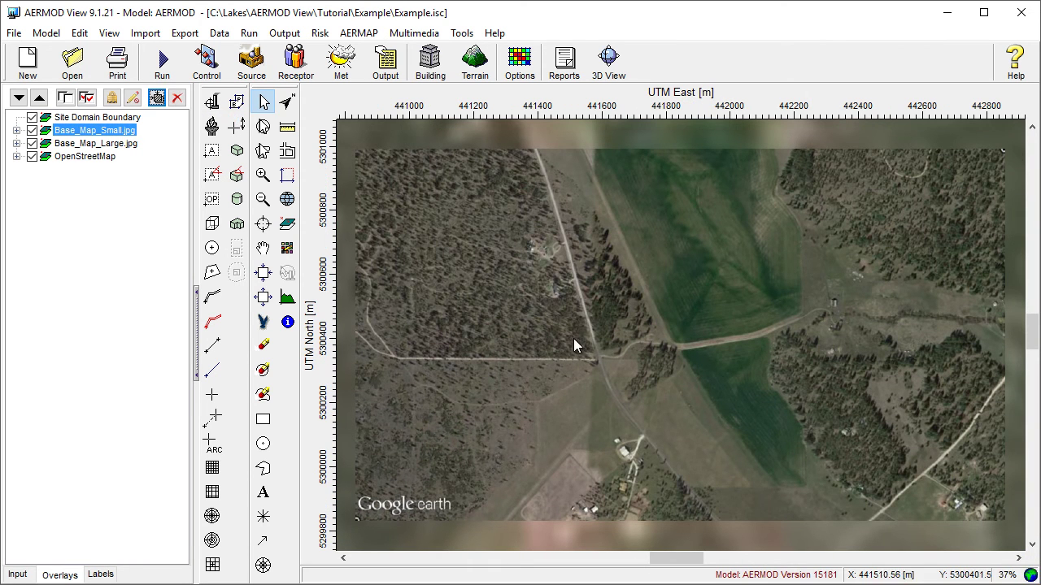
scroll(587, 353, "down", 1)
scroll(587, 352, "down", 3)
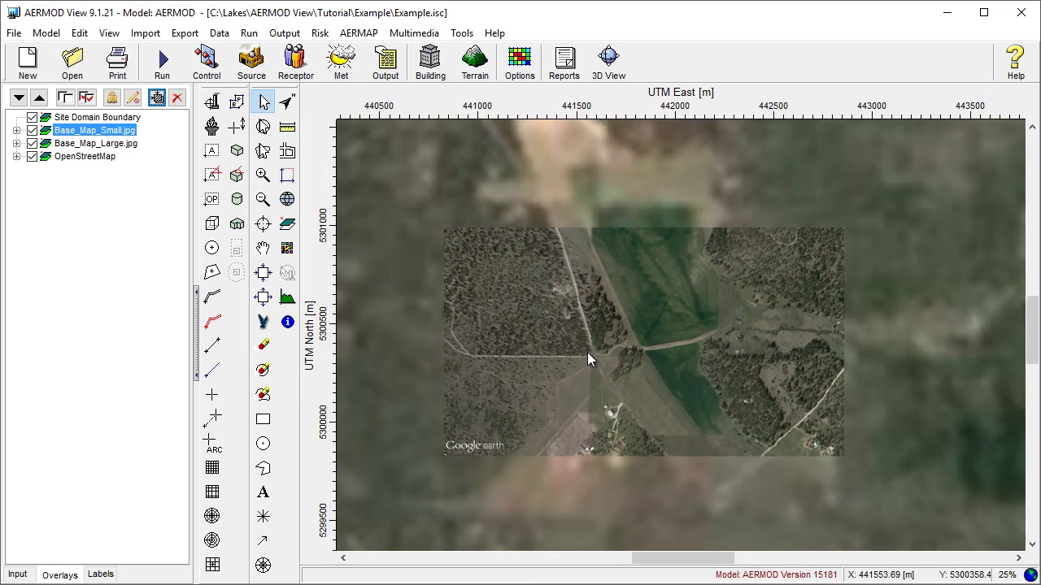
scroll(651, 352, "down", 4)
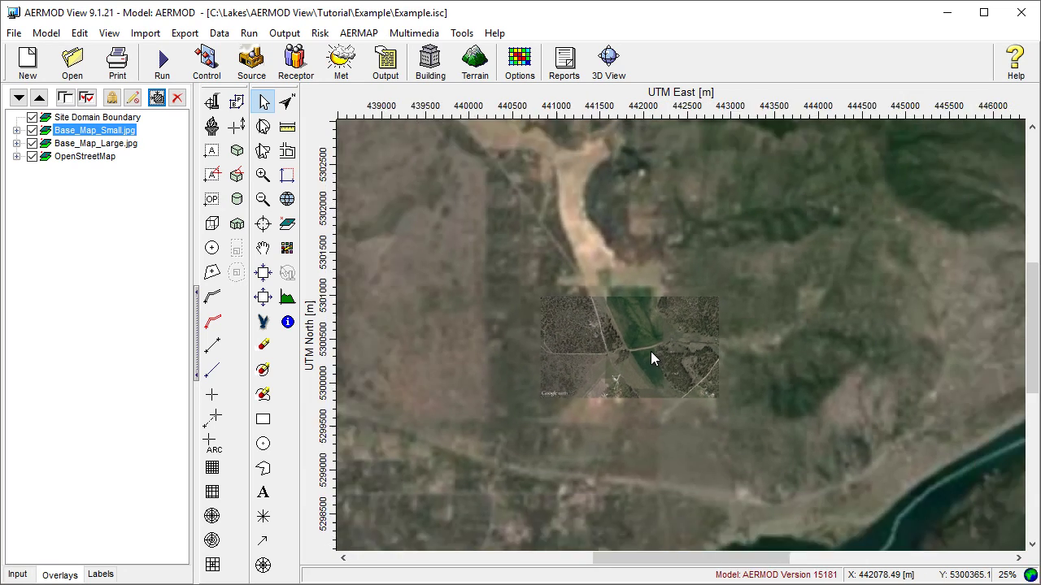